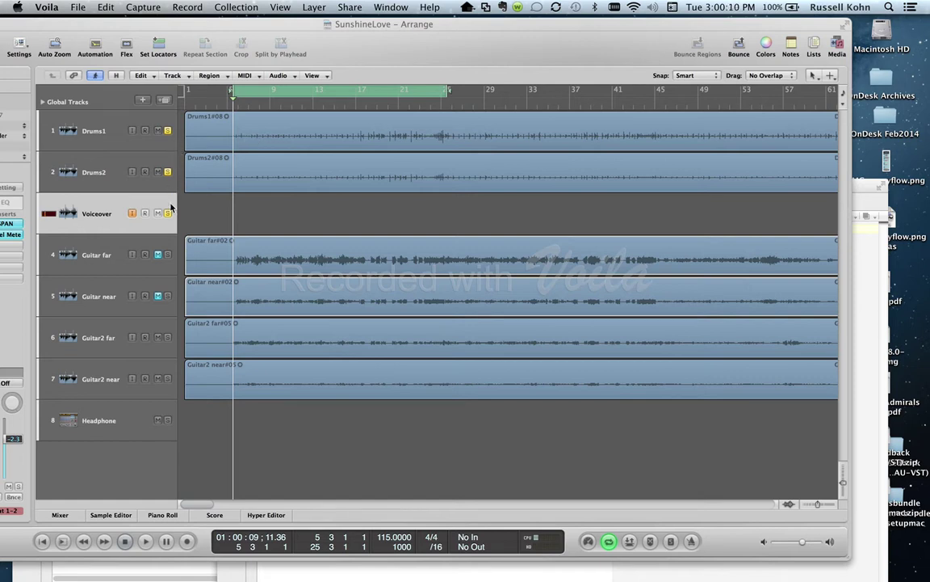
Play the soloed drum tracks within the cycle range and stop playback.
click(245, 201)
key(space)
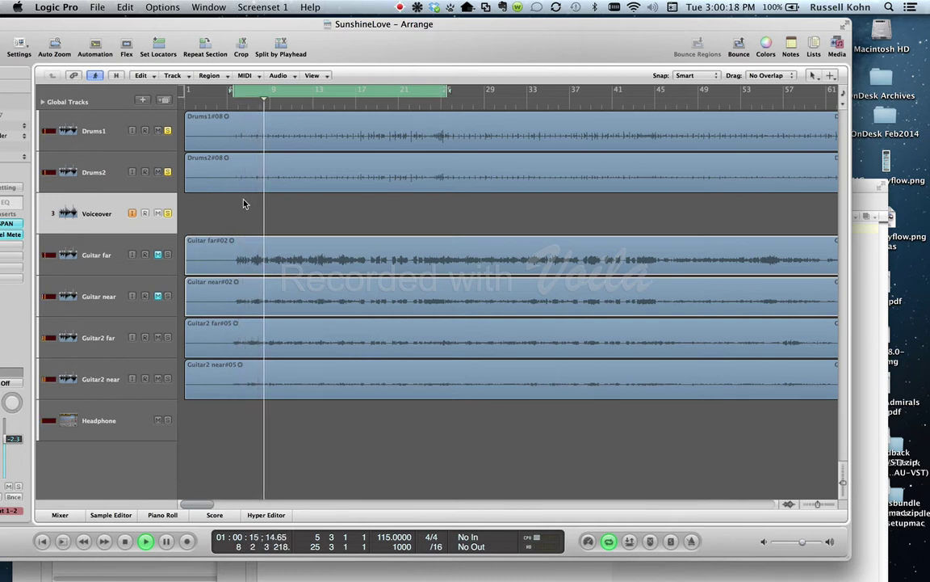
key(space)
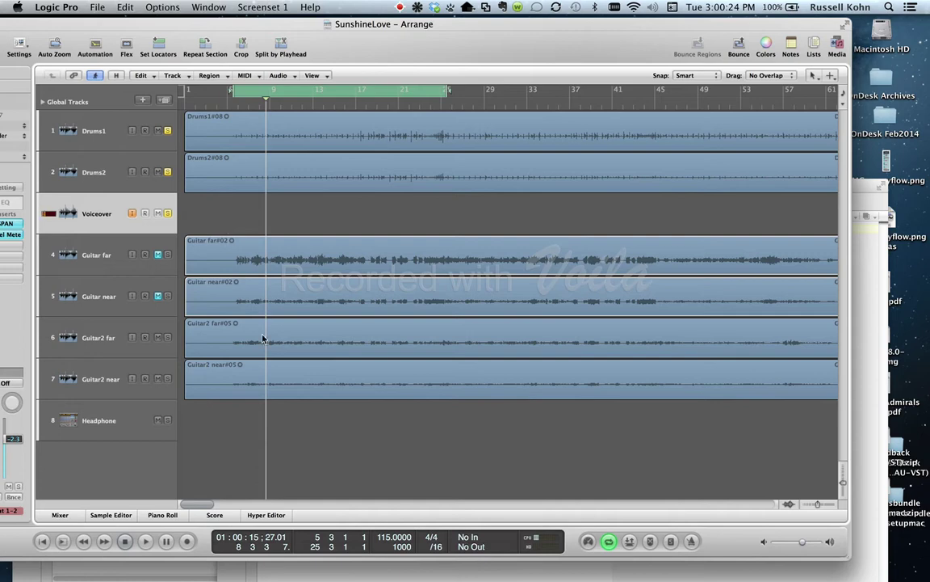
With the mixer shown and the drums playing, enable both BC FreqAnalyst inserts on the Aux 4 submix channel.
click(60, 514)
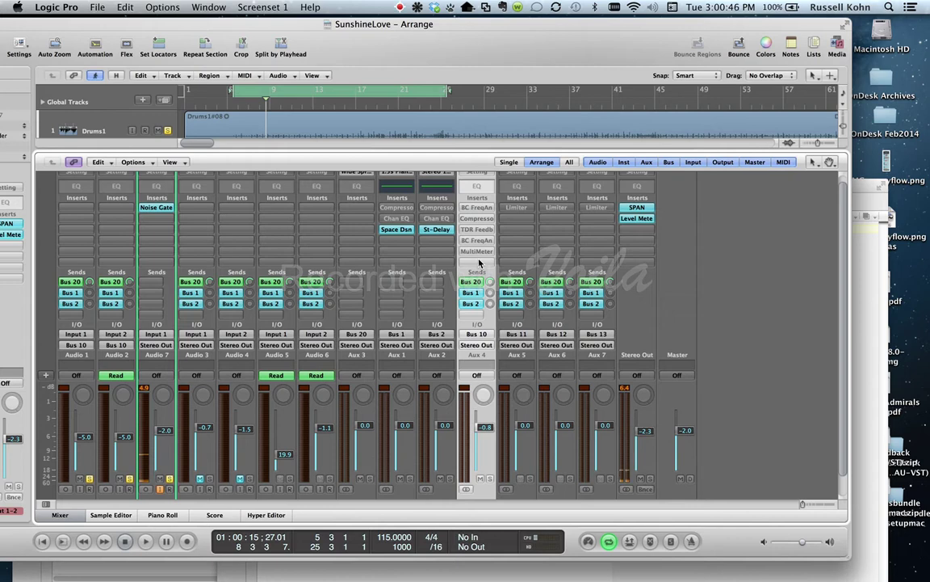
key(space)
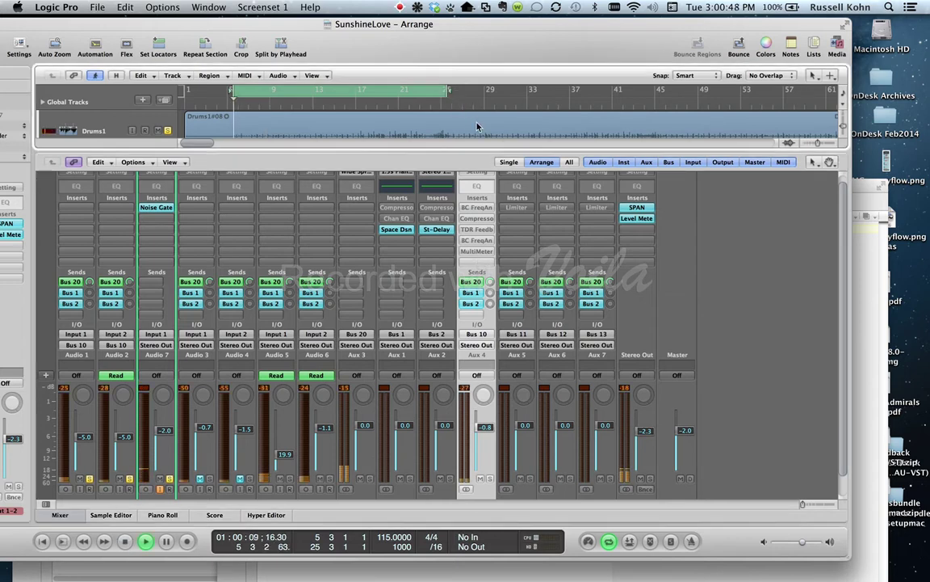
right_click(479, 211)
click(475, 212)
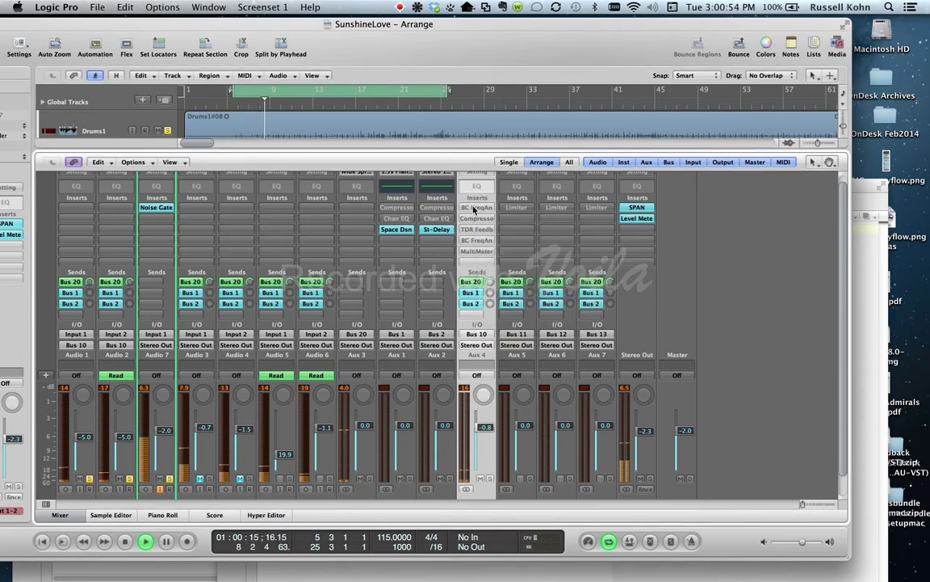
alt+click(474, 208)
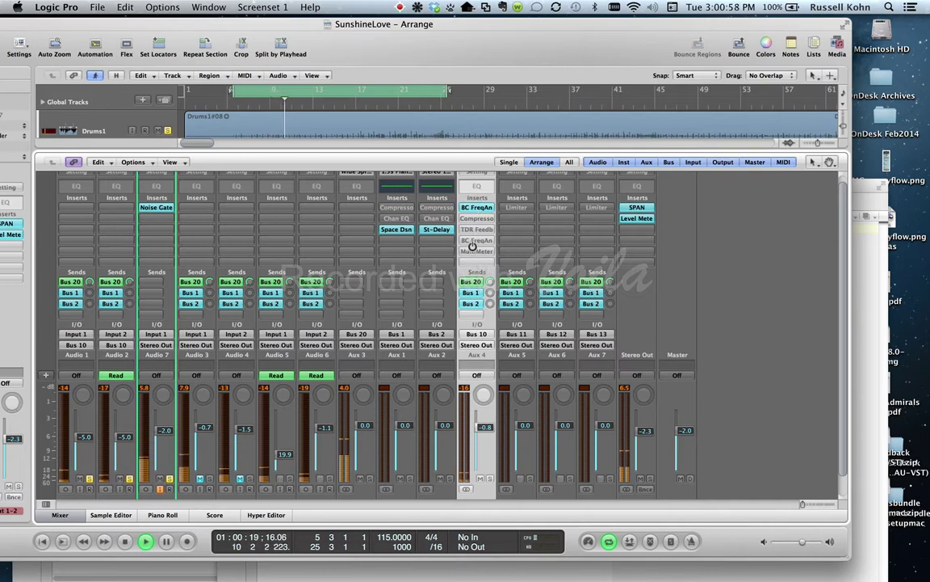
alt+click(475, 240)
Open both FreqAnalyst windows of the Aux 4 submix and arrange them side by side at opposite ends of the screen.
click(474, 239)
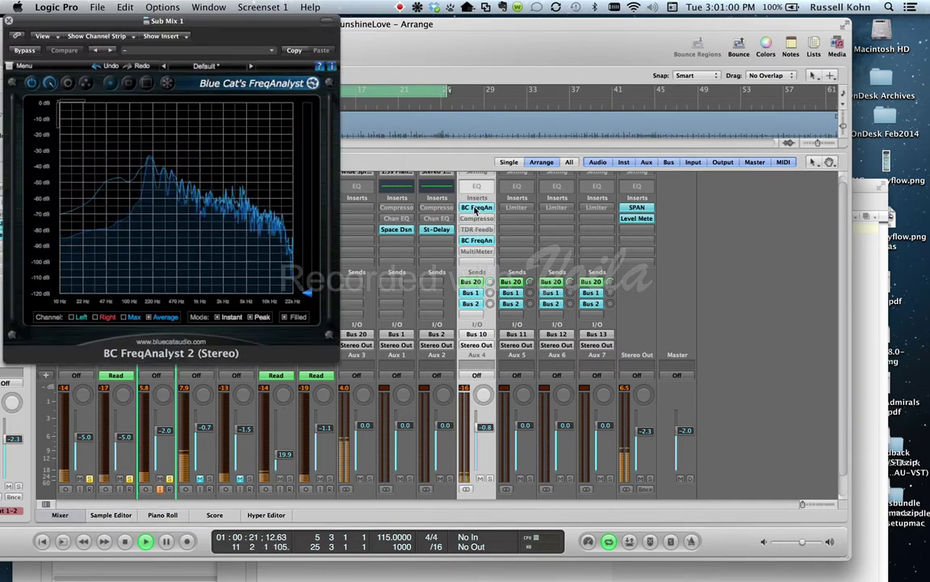
click(468, 240)
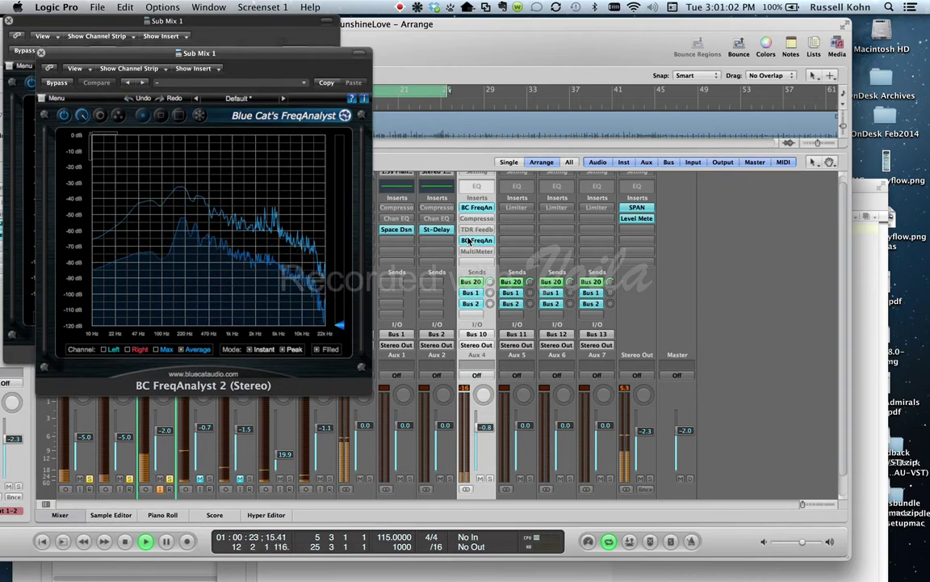
drag(262, 60, 819, 34)
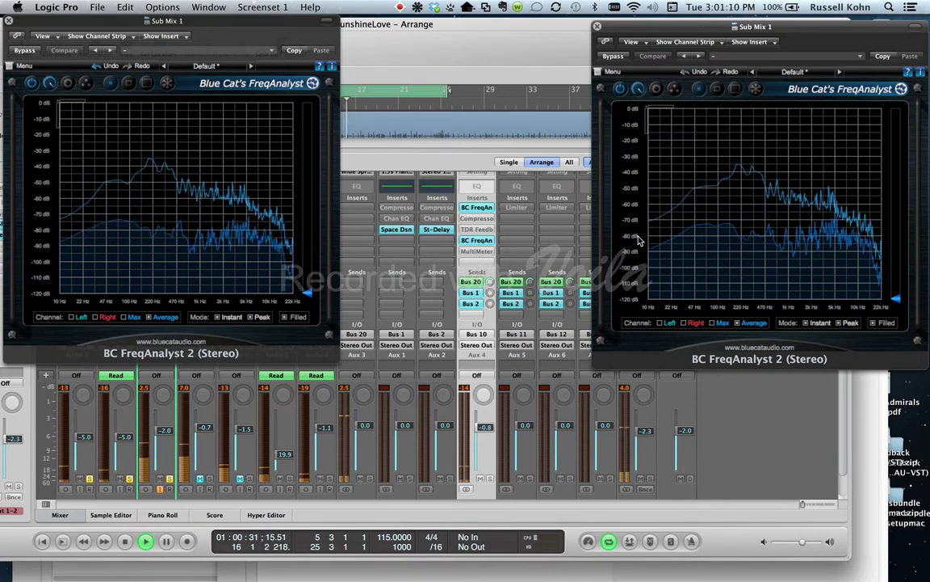
Enable and open the submix's MultiMeter, place it beneath the second FreqAnalyst window, and stop playback.
click(472, 252)
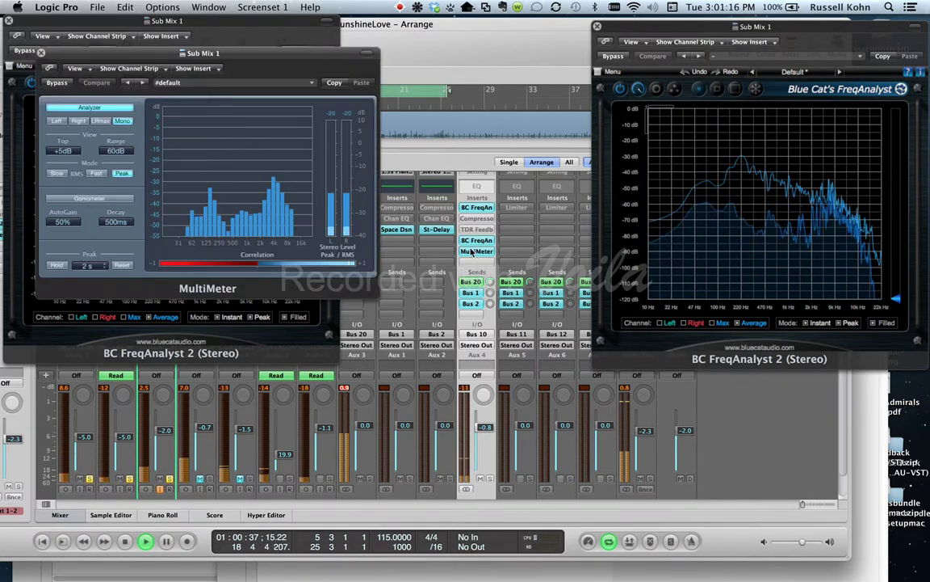
drag(301, 59, 842, 355)
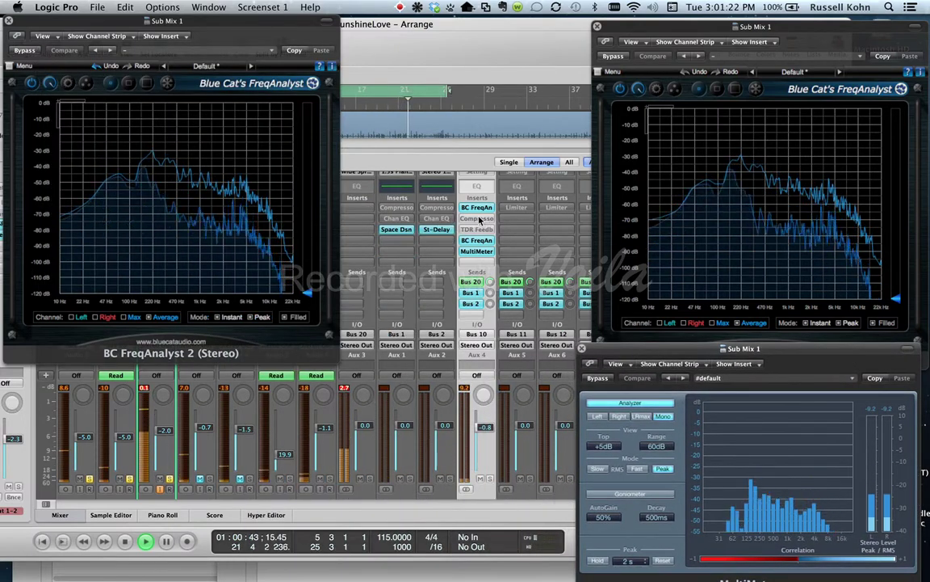
click(394, 107)
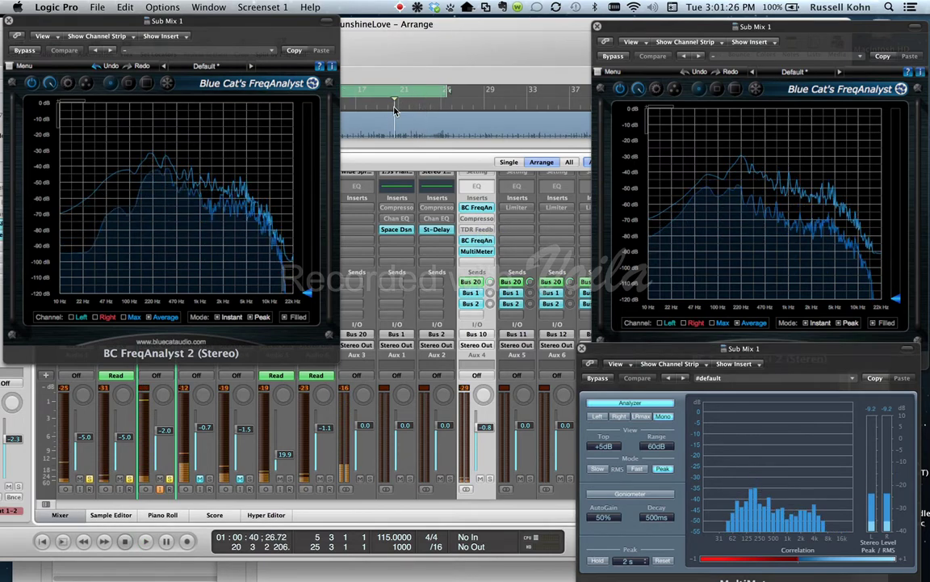
Open the Compressor insert on the Aux 4 submix and position its window over the lower part of the first analyzer.
click(477, 218)
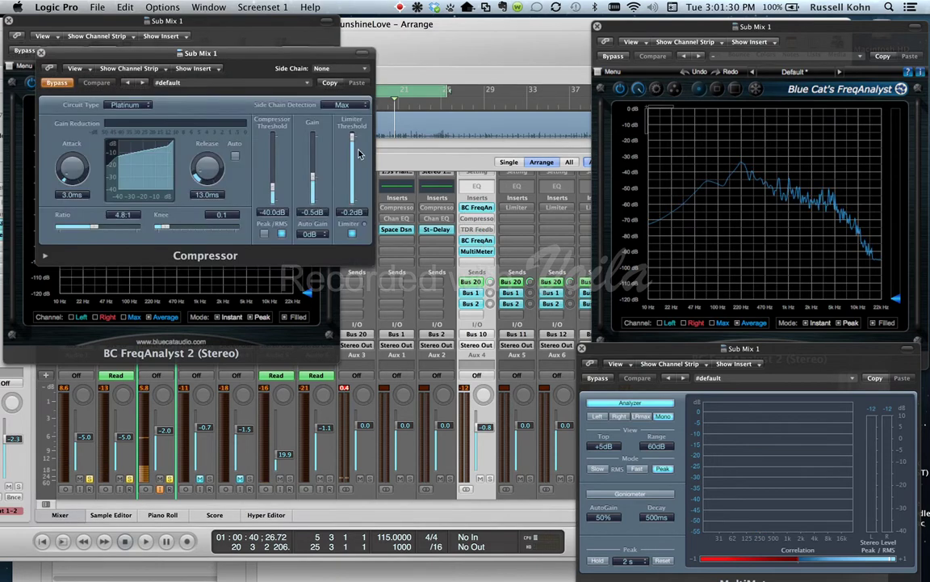
drag(273, 61, 276, 152)
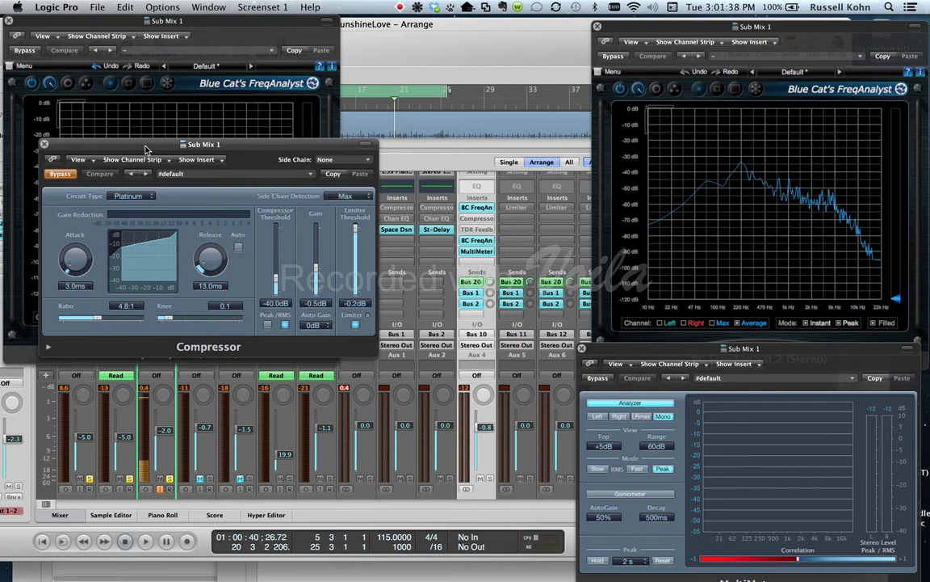
drag(146, 149, 167, 286)
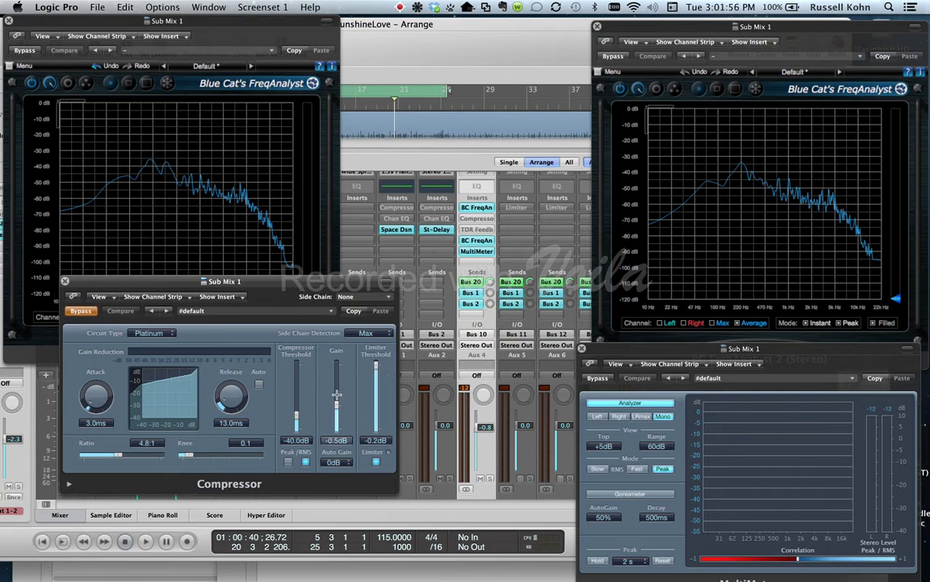
While the drums play, try the compressor with its threshold at -50 dB and gain at -20 dB.
drag(336, 406, 322, 424)
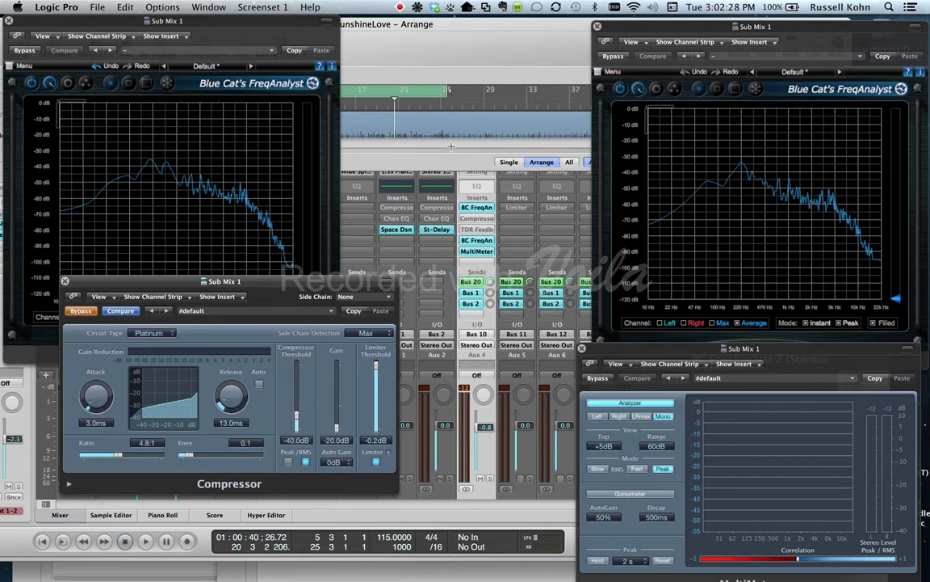
key(space)
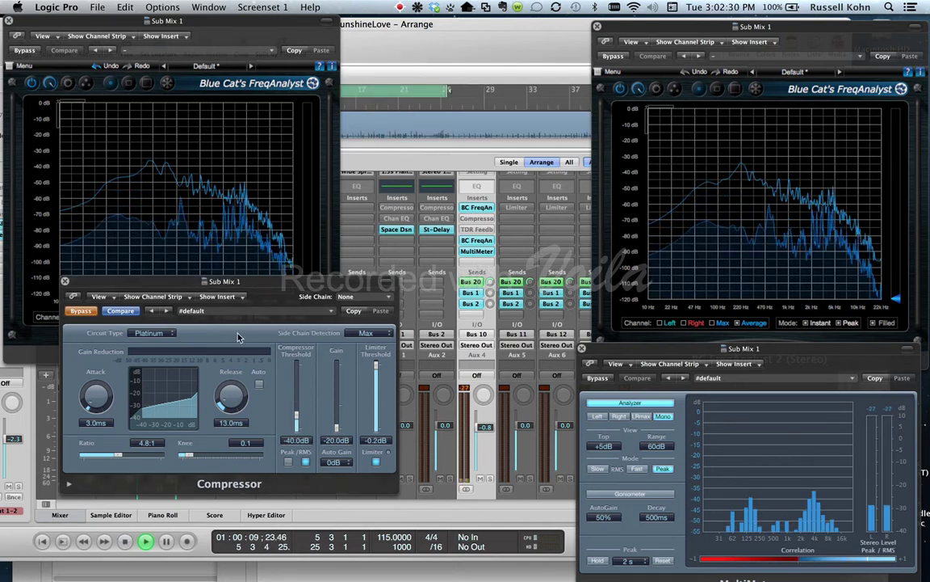
mouse_move(293, 417)
mouse_down()
mouse_move(285, 406)
mouse_move(301, 419)
mouse_move(297, 431)
mouse_up()
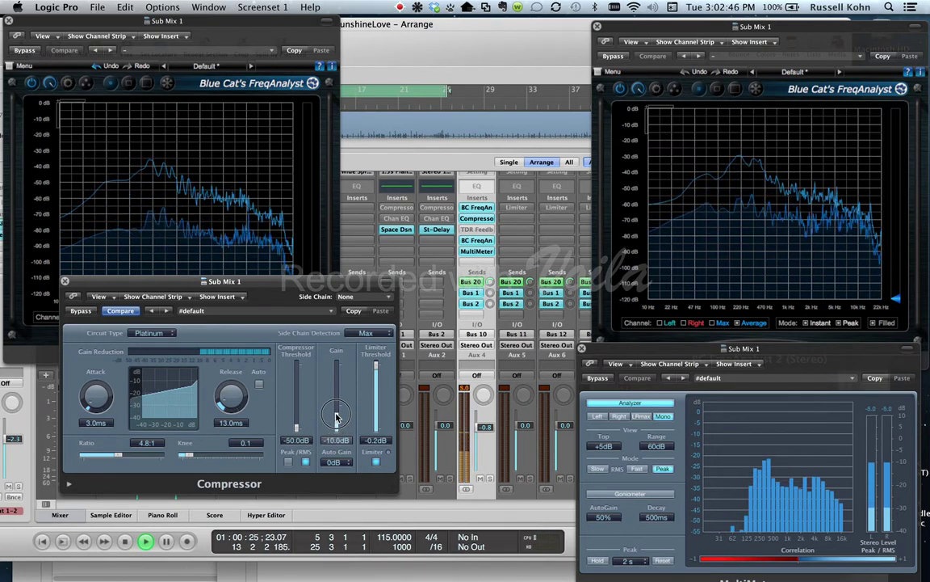
mouse_move(336, 428)
mouse_down()
mouse_move(337, 408)
mouse_move(337, 429)
mouse_up()
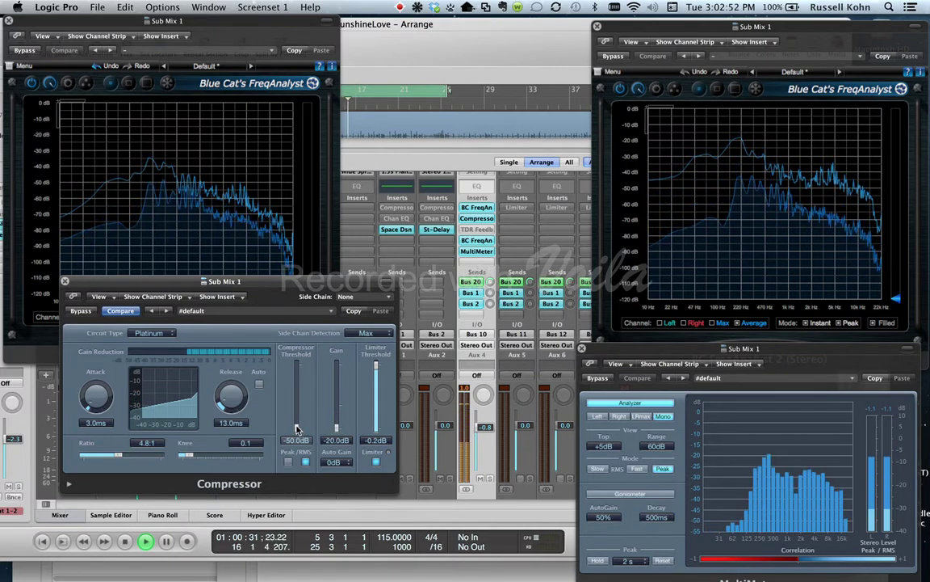
Set the compressor's threshold to -18 dB and its gain to -1.5 dB.
drag(296, 428, 297, 409)
drag(296, 405, 295, 393)
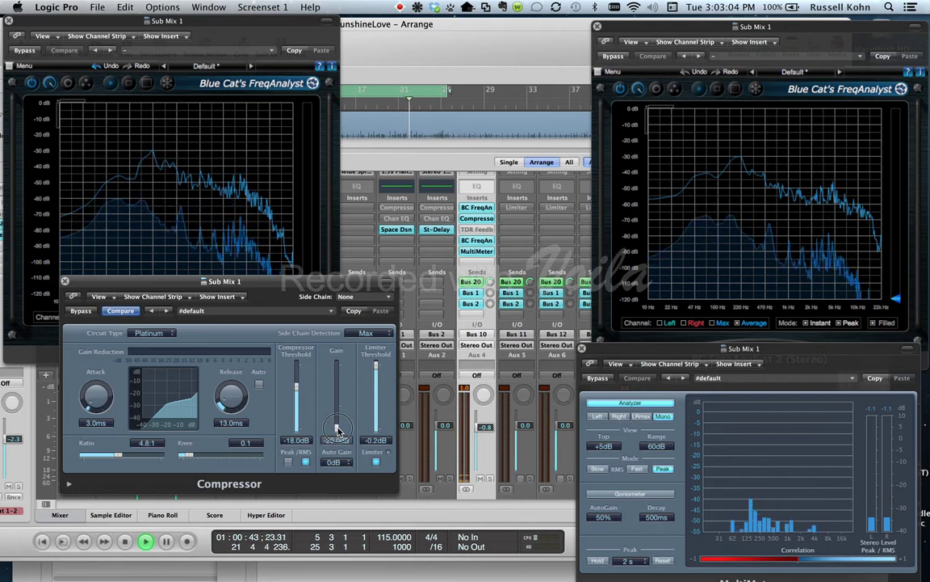
drag(338, 431, 338, 410)
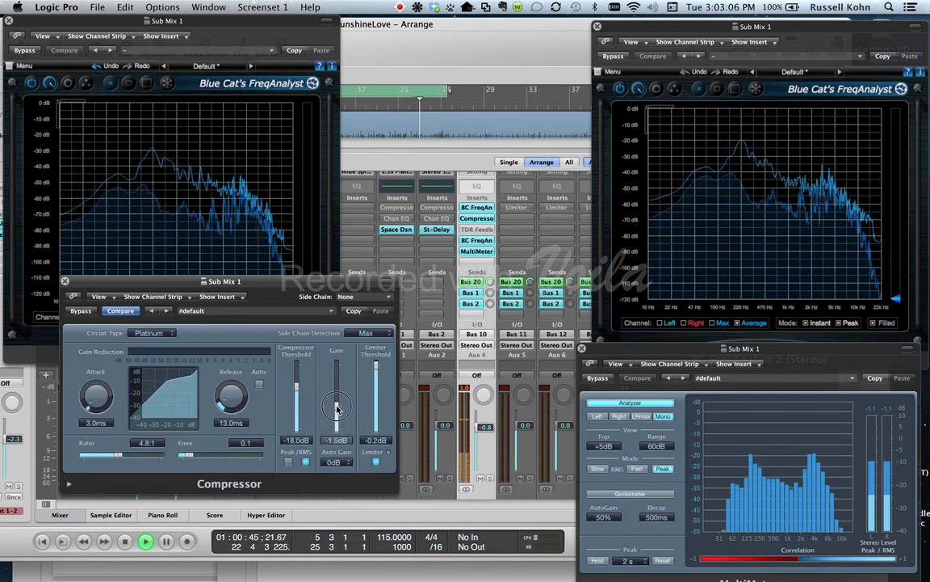
Compare the drums with the compressor bypassed and active, leave it bypassed, and close its window with playback stopped.
click(81, 311)
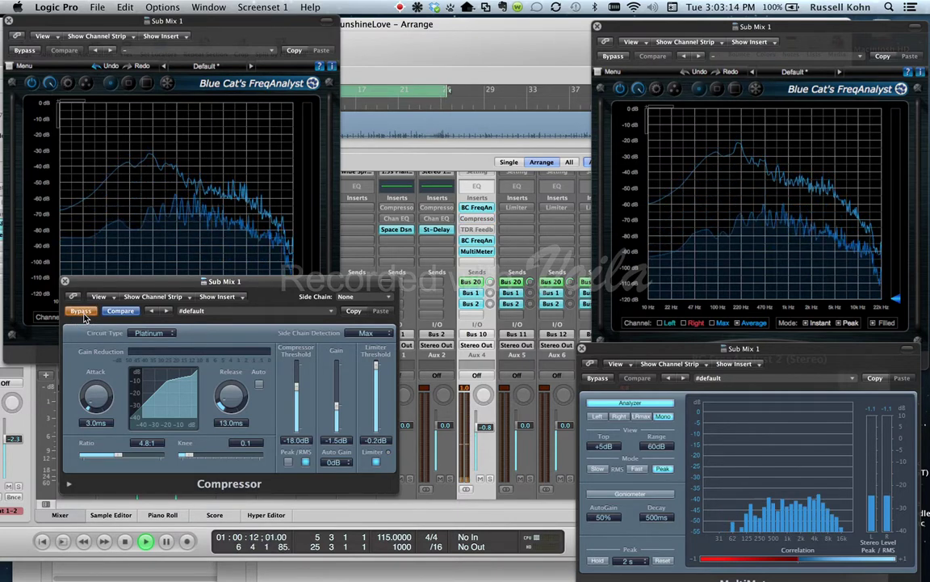
click(81, 311)
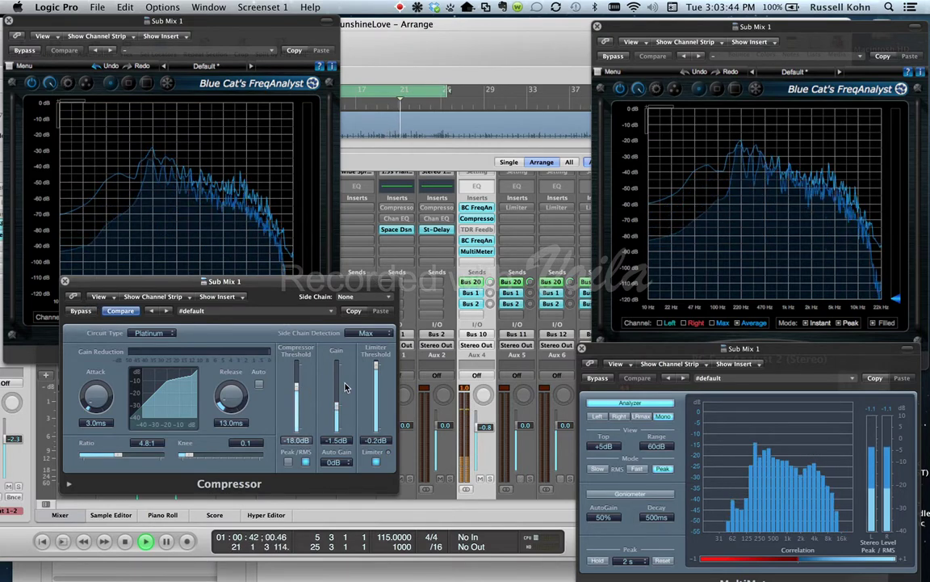
click(71, 314)
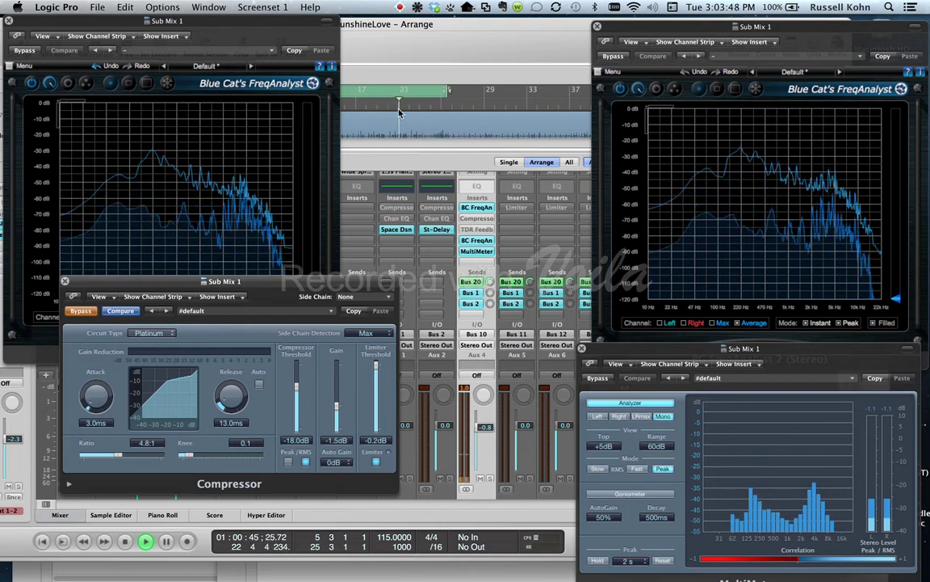
key(space)
click(66, 282)
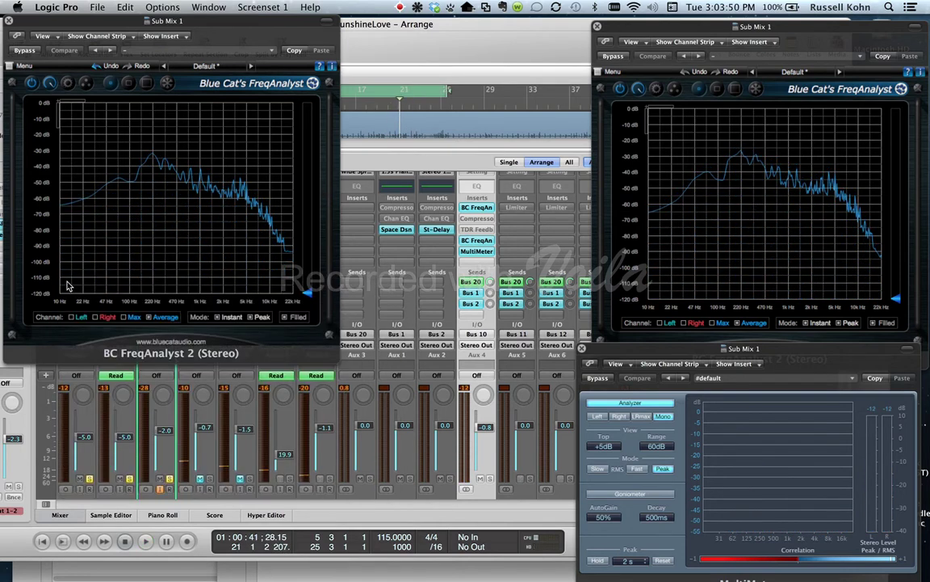
Enable the TDR Feedback Compressor II insert on the Aux 4 submix and open its window.
click(483, 233)
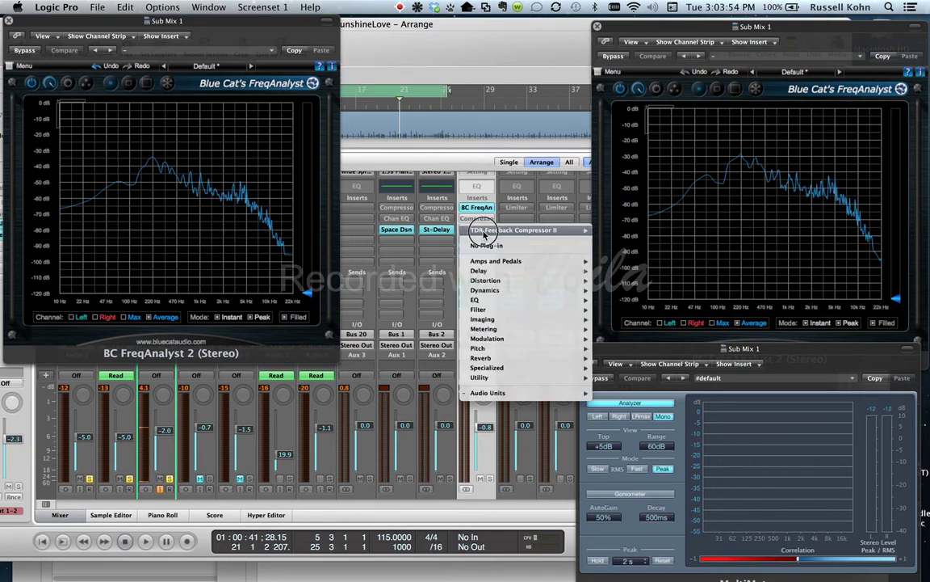
click(477, 233)
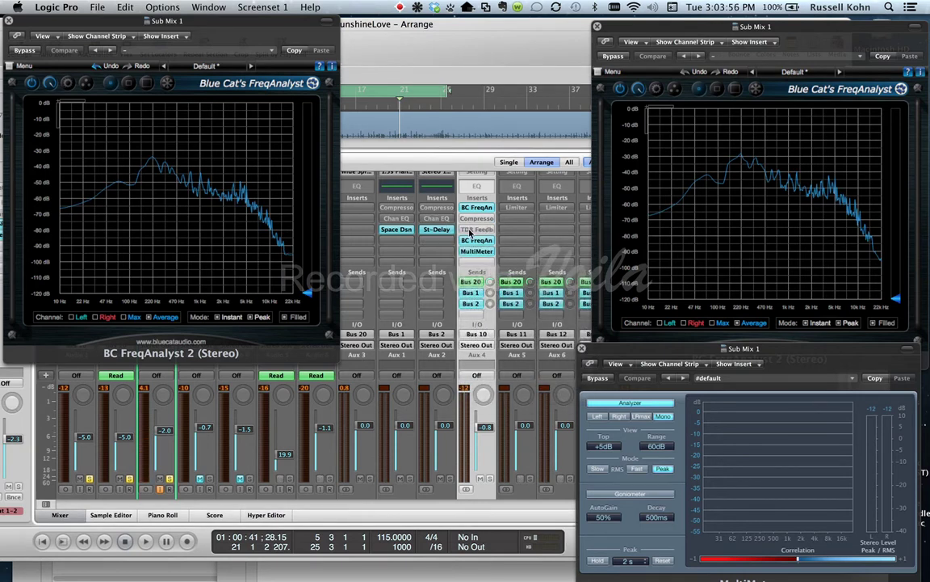
right_click(470, 231)
click(467, 231)
click(469, 232)
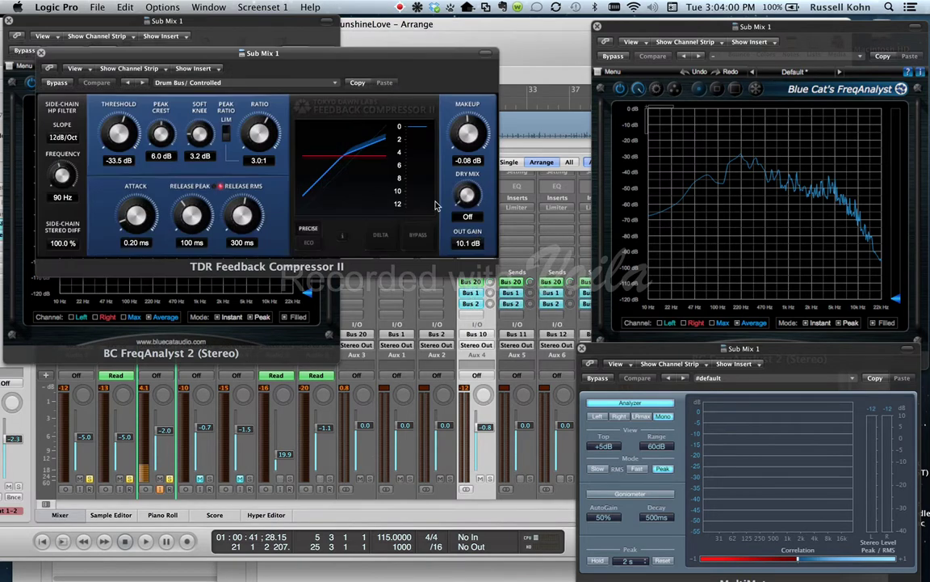
drag(293, 60, 329, 231)
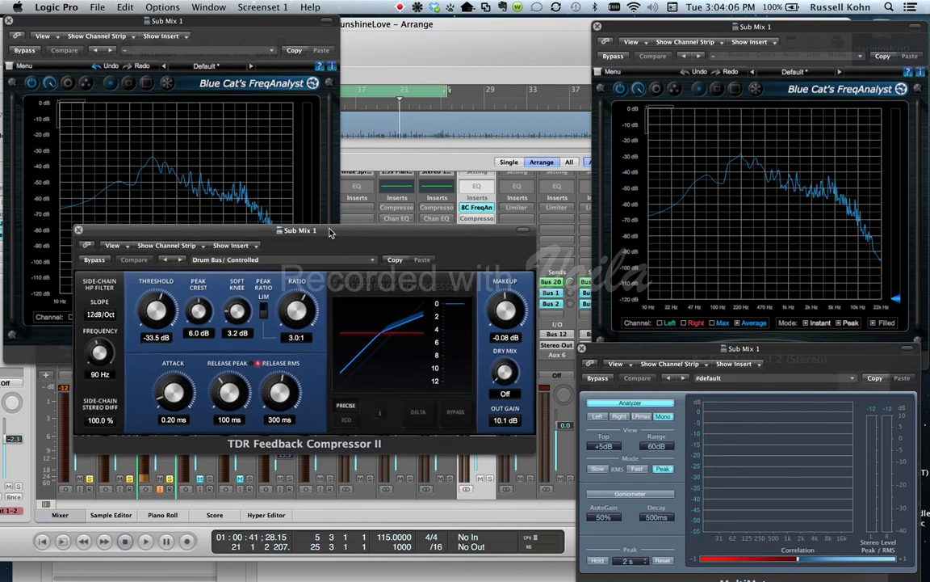
drag(330, 232, 319, 104)
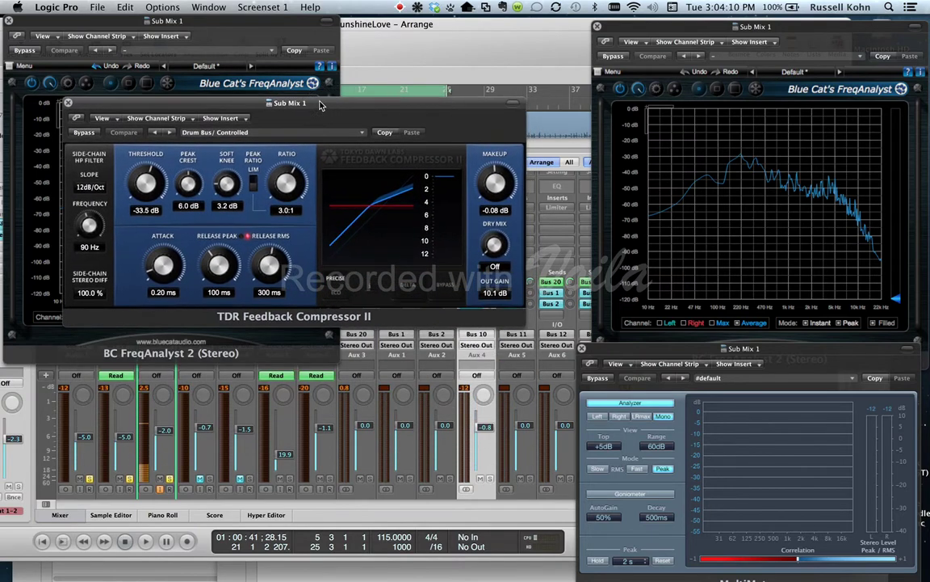
Look through the TDR compressor's factory presets without changing the setting, and place its window beneath the first analyzer.
click(243, 133)
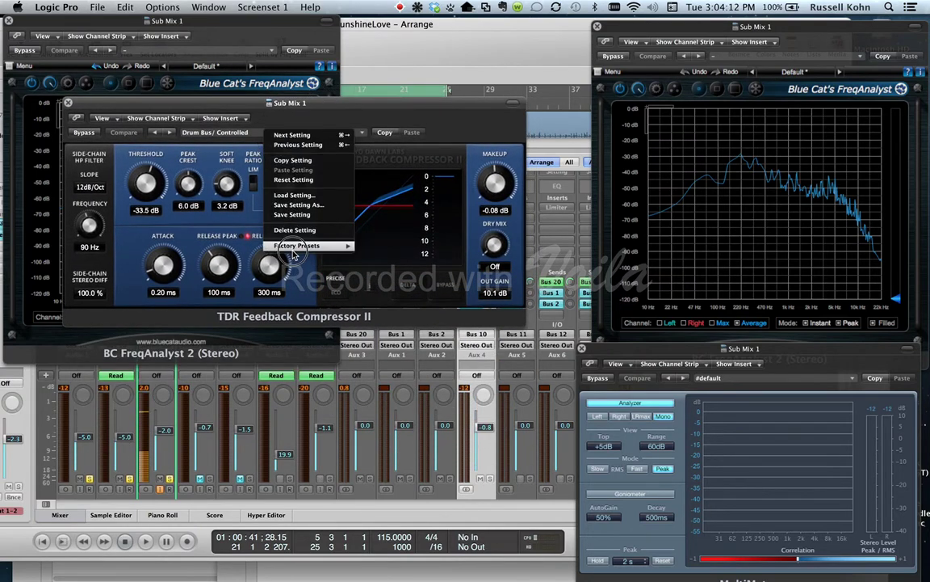
mouse_move(340, 247)
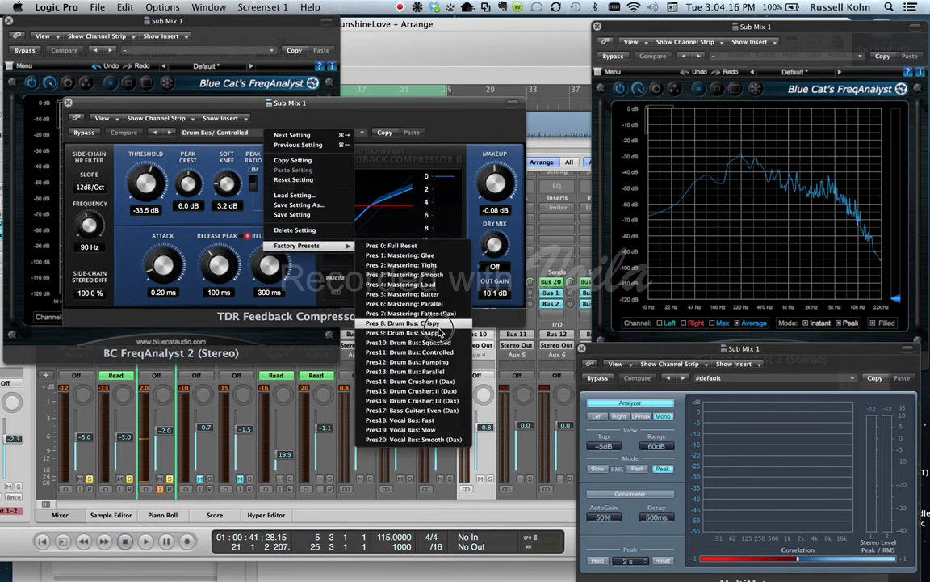
click(300, 183)
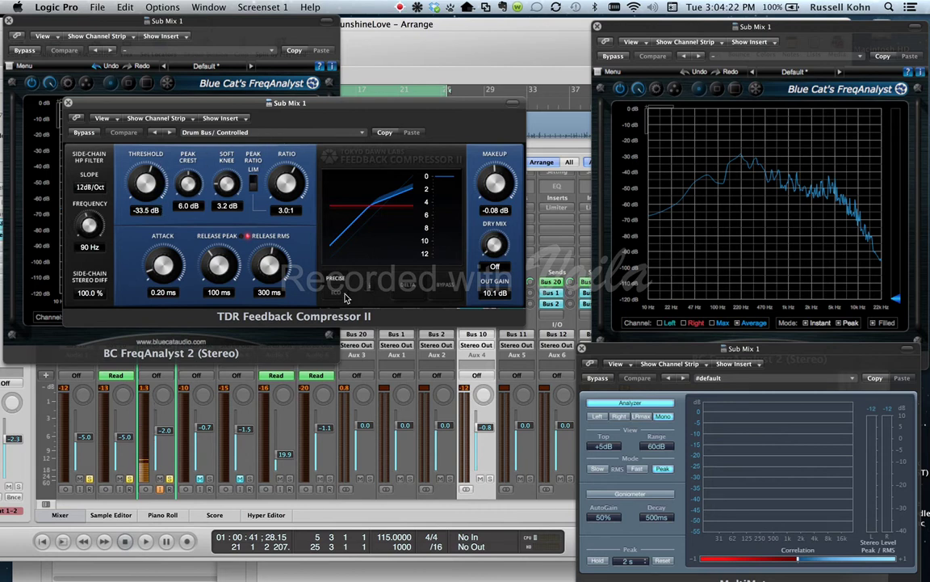
drag(405, 102, 415, 273)
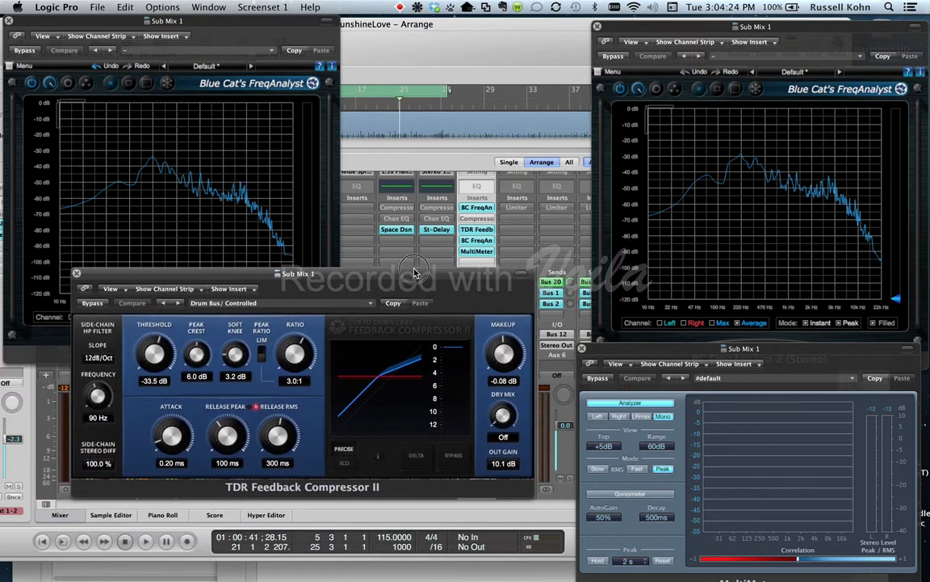
scroll(494, 148, right, 10)
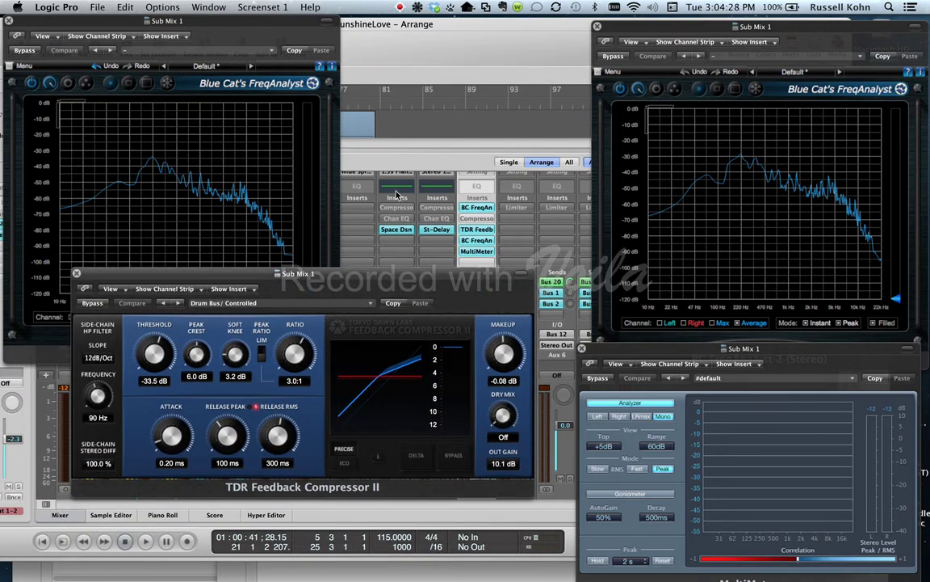
Play the drums and set the TDR compressor's output gain to 12.0 dB and its dry mix to -56.6 dB.
key(space)
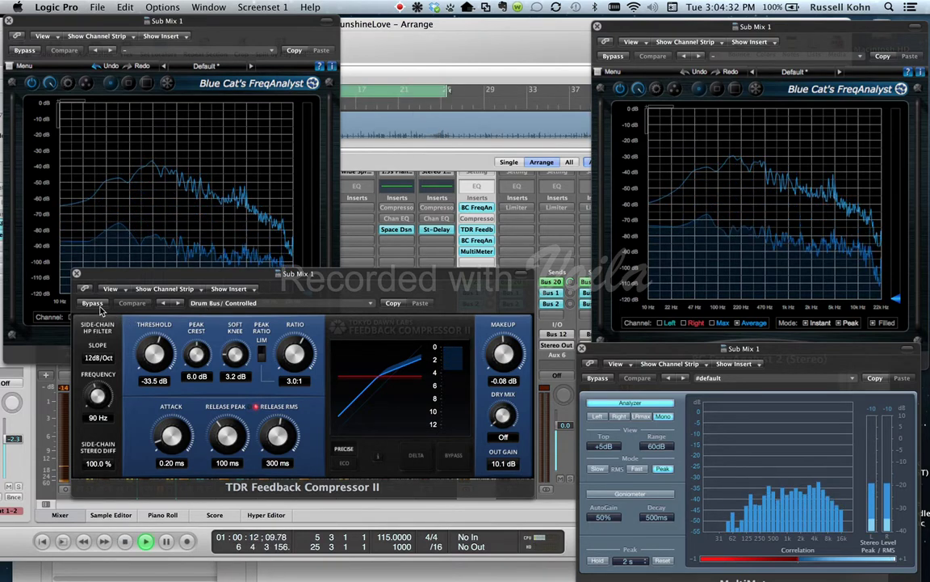
drag(145, 273, 142, 242)
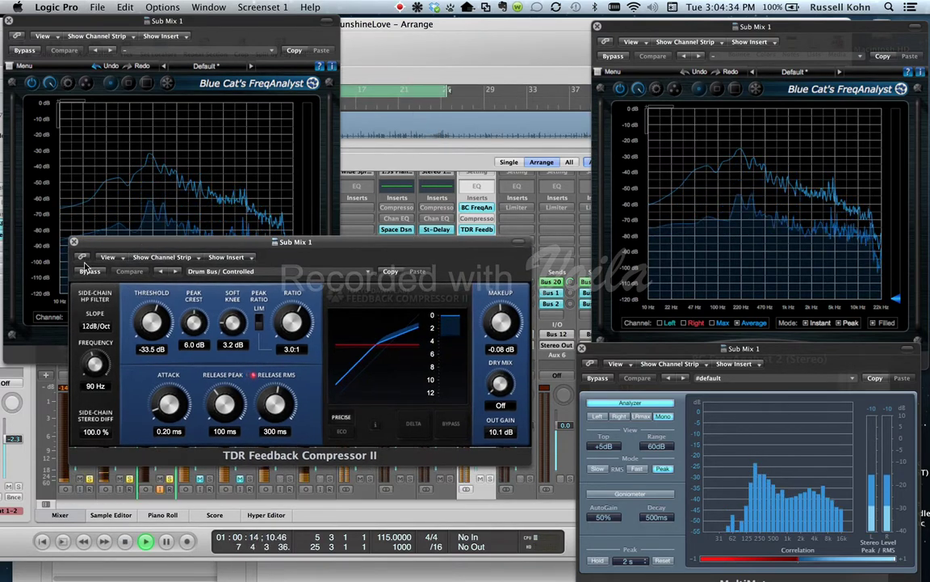
click(90, 272)
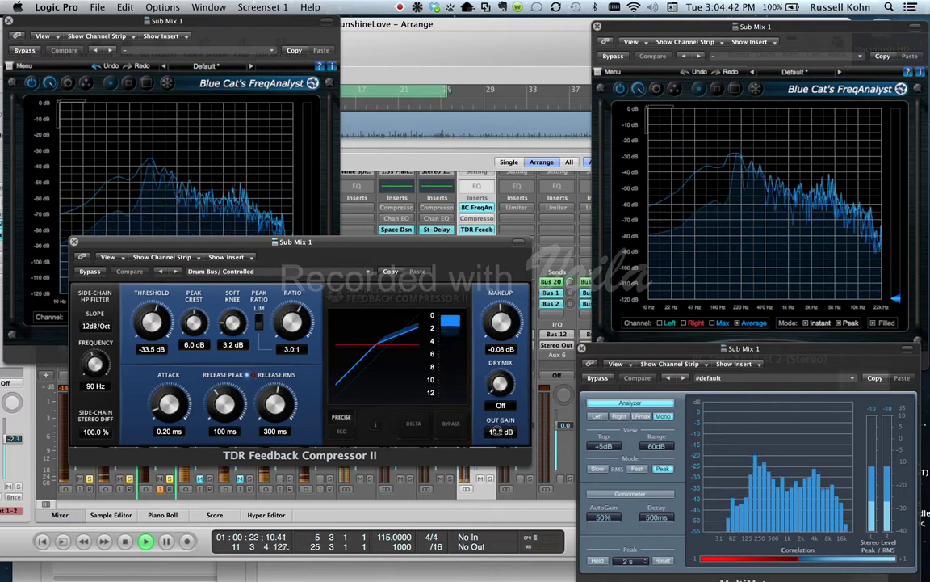
drag(498, 436, 510, 303)
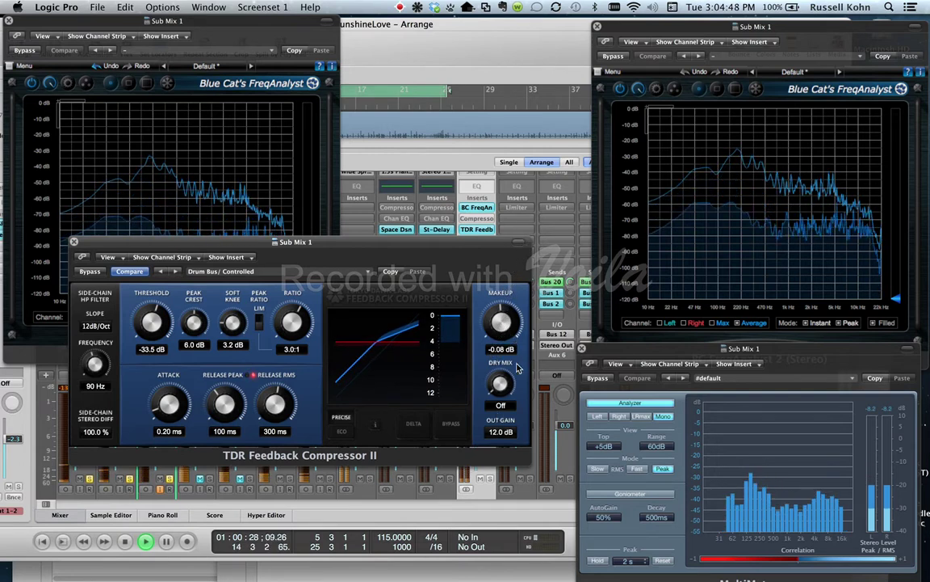
drag(500, 386, 520, 272)
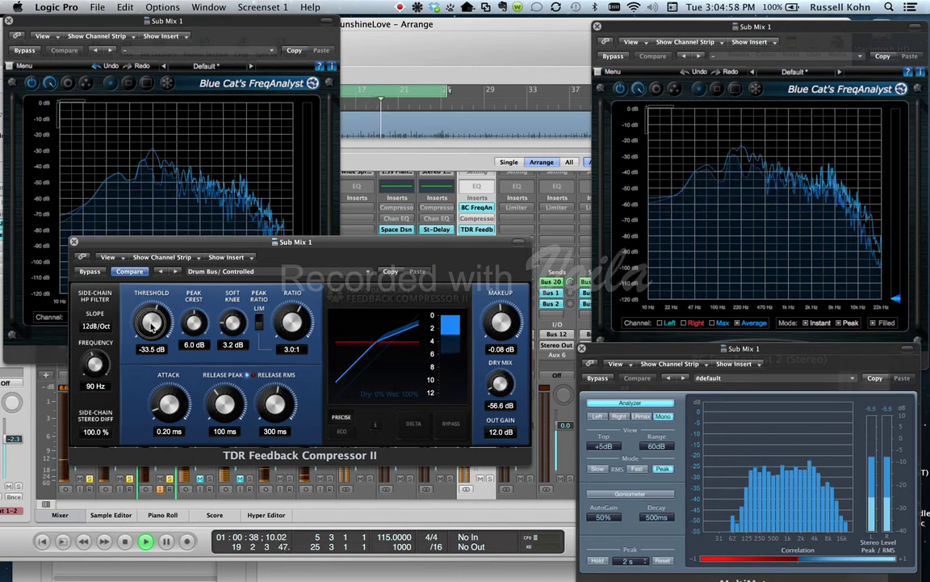
Set the TDR compressor's threshold to -33.1 dB and its ratio to 3.8:1.
drag(152, 325, 149, 331)
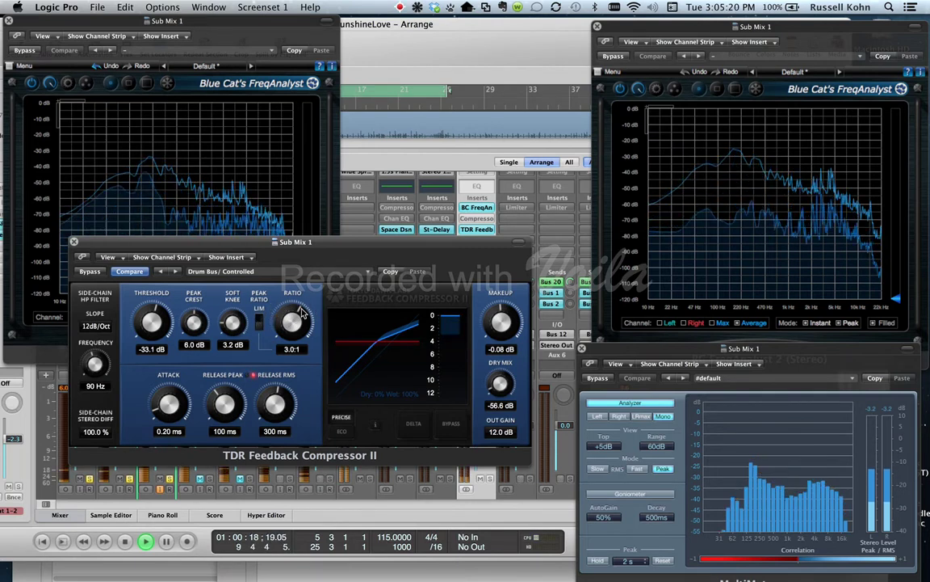
drag(287, 307, 291, 338)
drag(289, 375, 275, 277)
drag(316, 304, 323, 219)
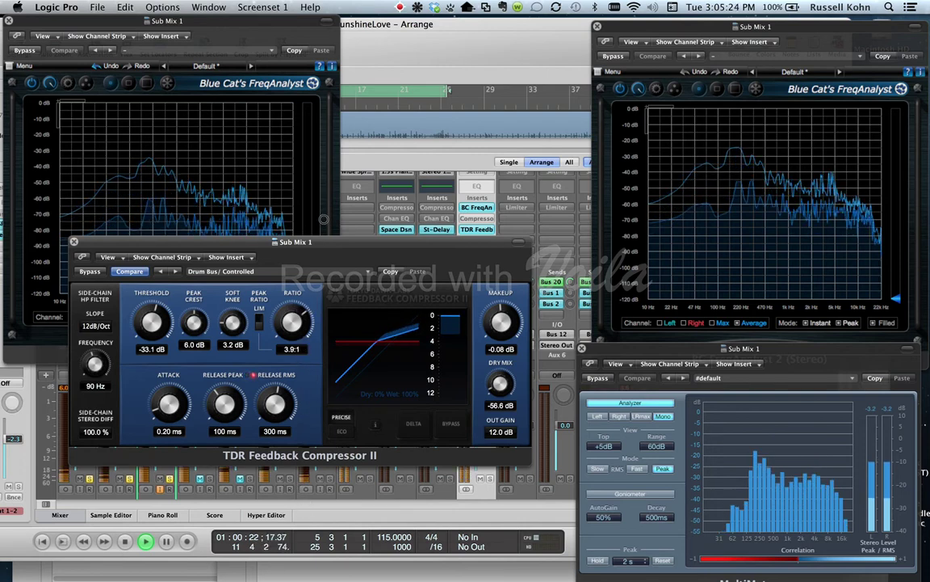
drag(296, 324, 290, 333)
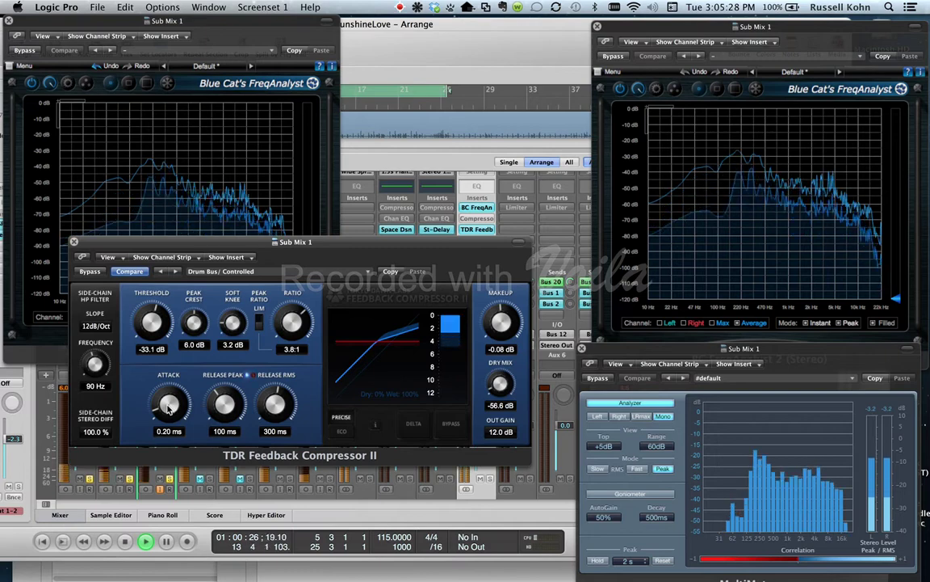
Set the compressor's timing to 0.07 ms attack, 9.9 ms RMS release and 117 ms peak release.
drag(168, 409, 167, 416)
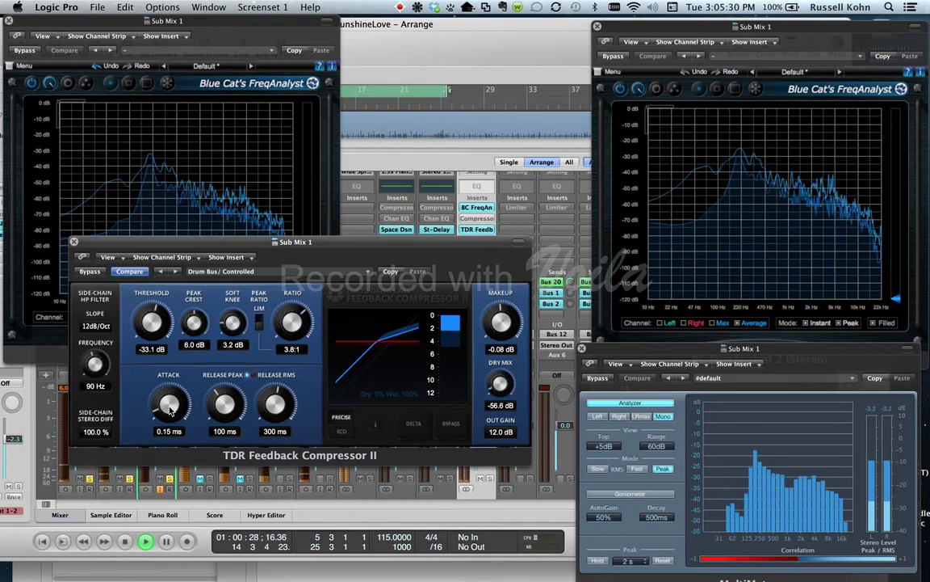
drag(151, 361, 167, 433)
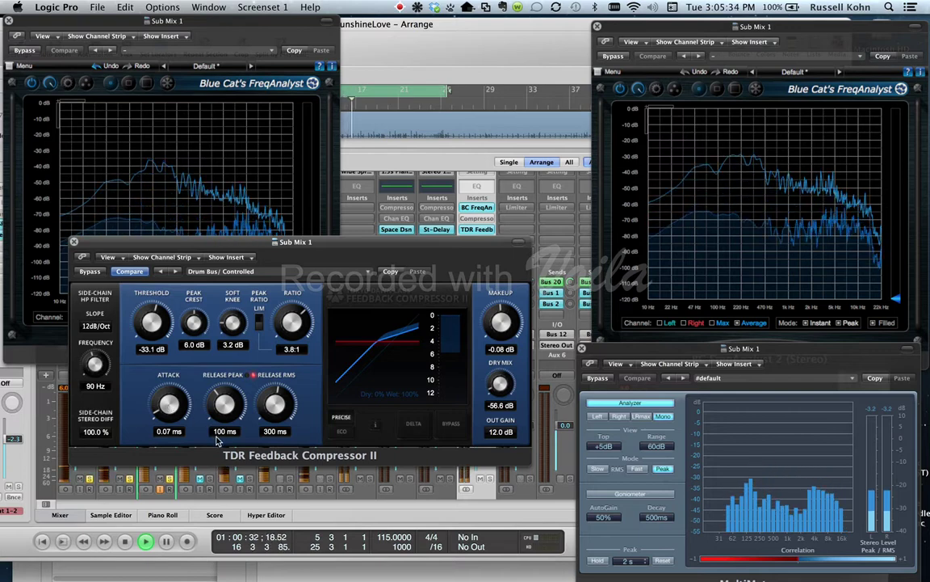
drag(275, 403, 286, 518)
drag(276, 406, 292, 512)
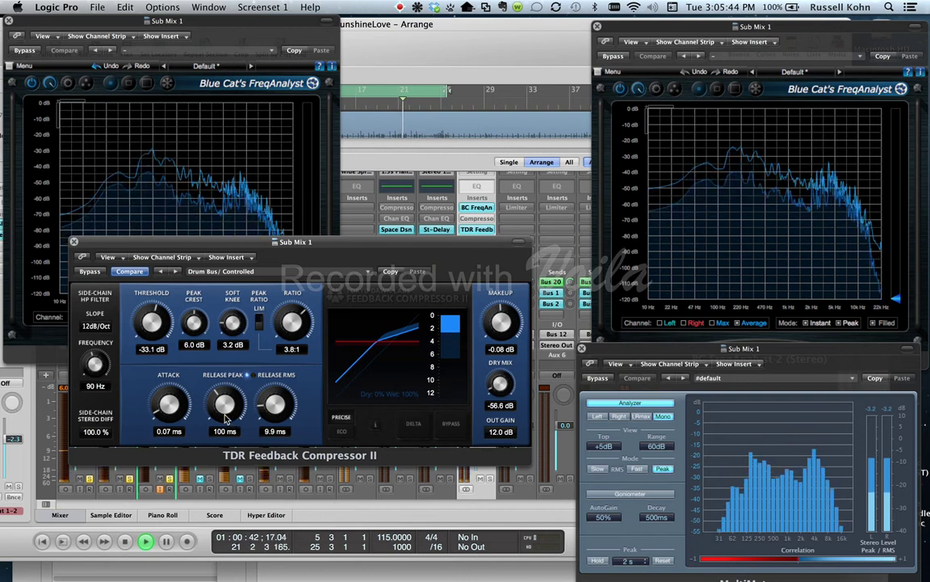
drag(227, 417, 233, 368)
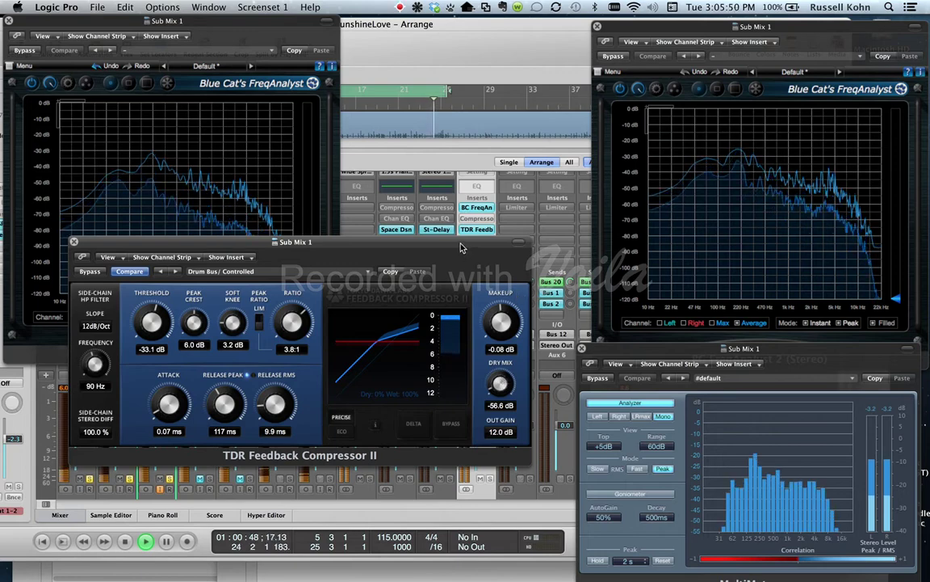
Uncover the first analyzer by moving the compressor window, and compare the drums with the TDR compressor bypassed and active.
drag(462, 243, 526, 346)
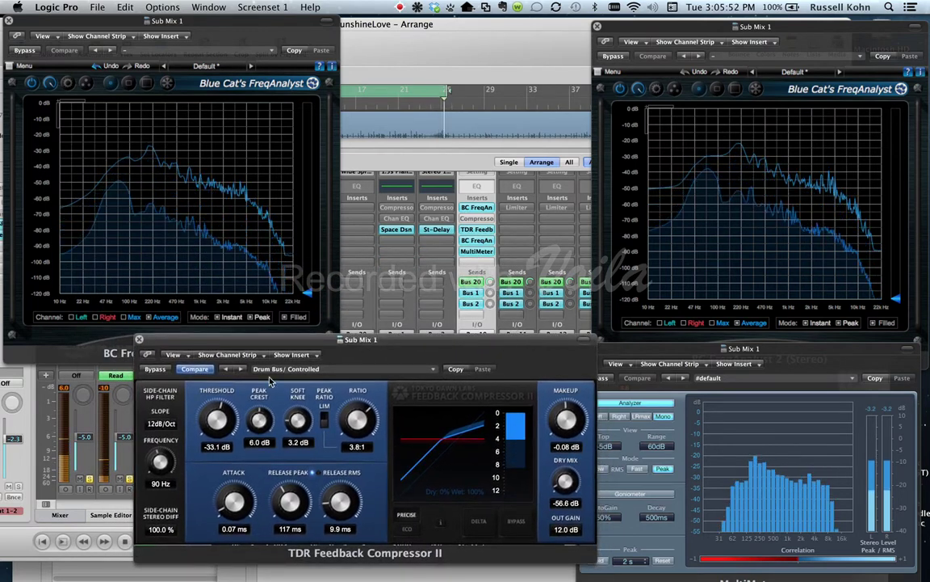
click(155, 369)
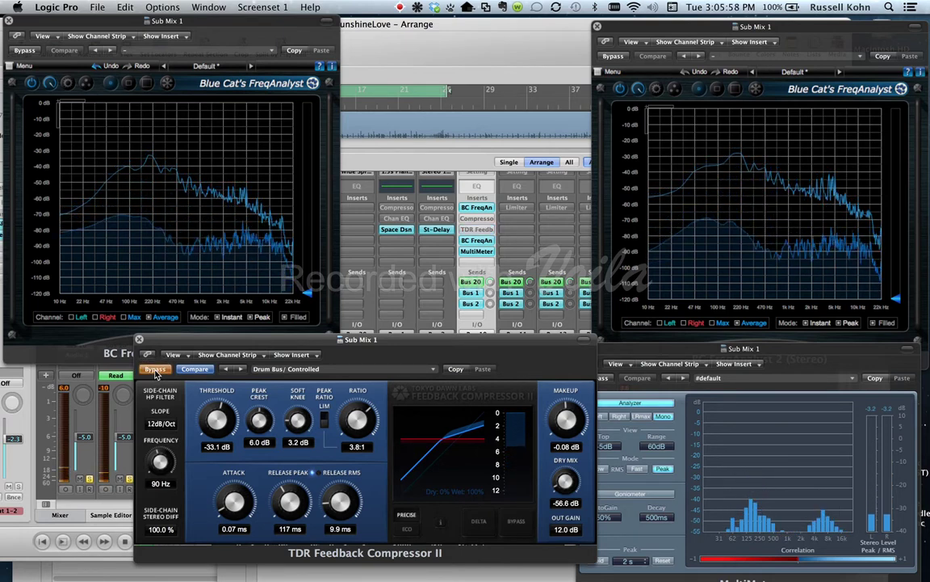
click(155, 370)
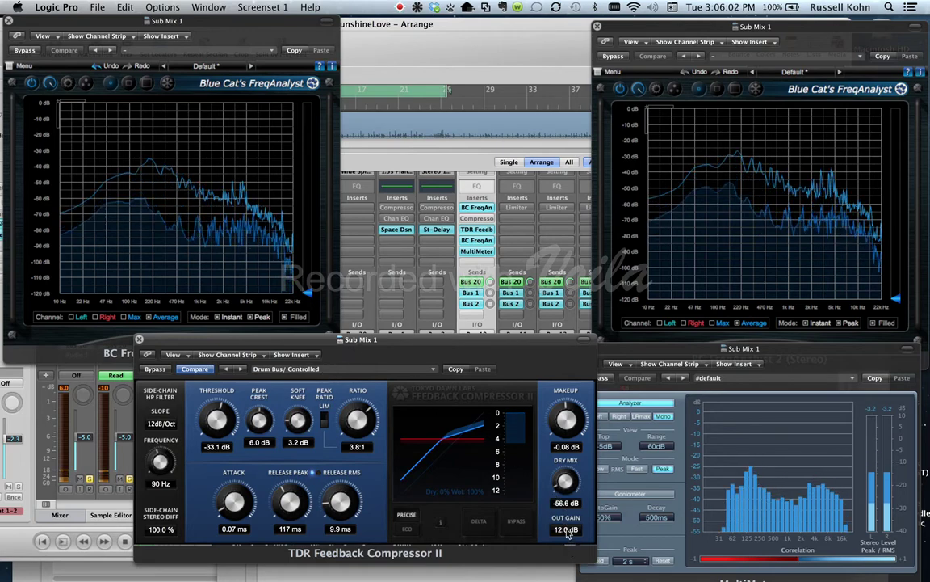
Place the compressor window beneath the first analyzer again, and play the song briefly from about bar 29 before stopping playback.
drag(448, 347, 398, 198)
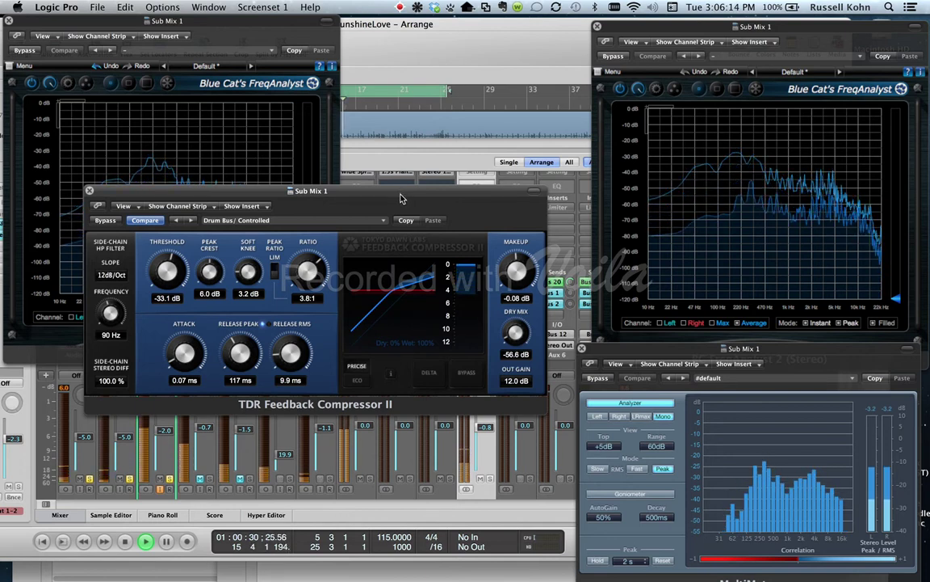
drag(417, 252, 396, 278)
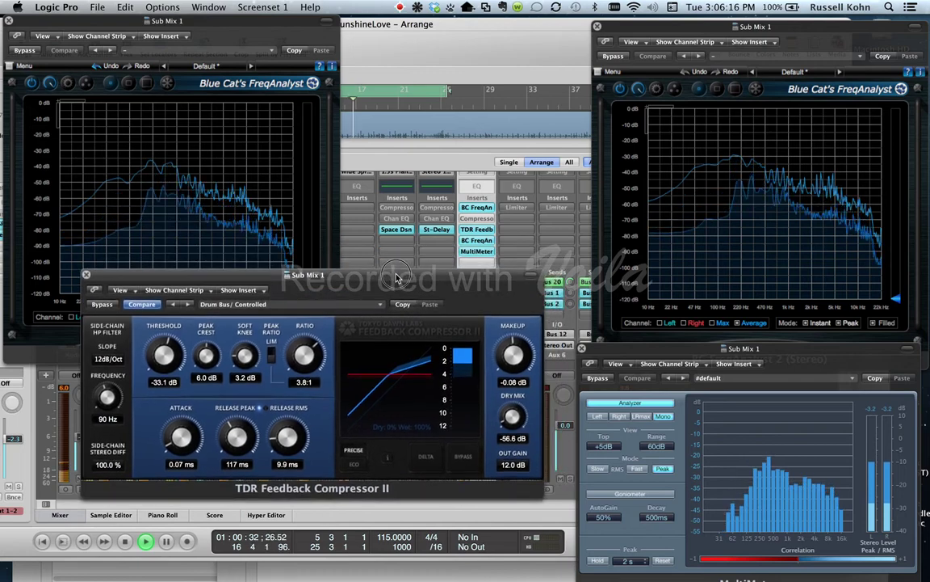
click(487, 104)
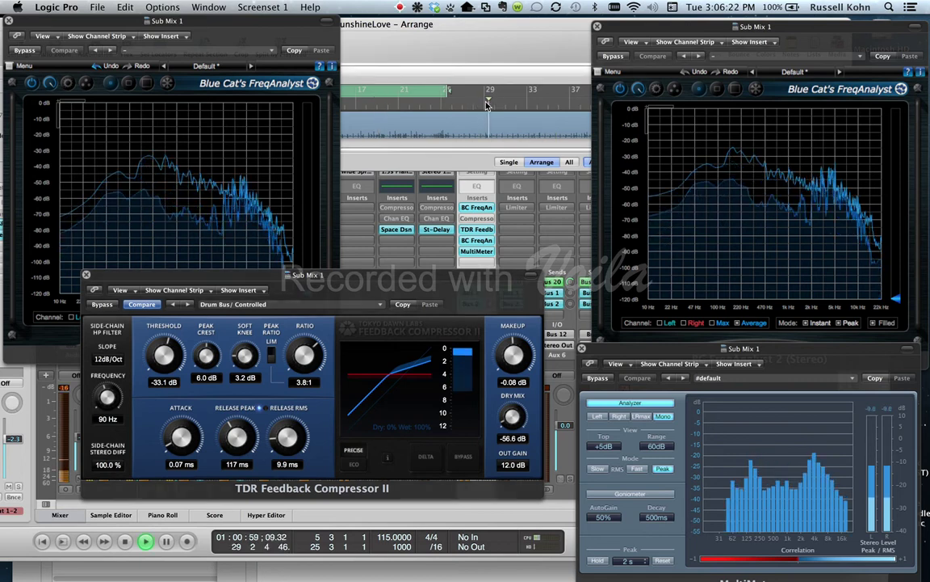
key(space)
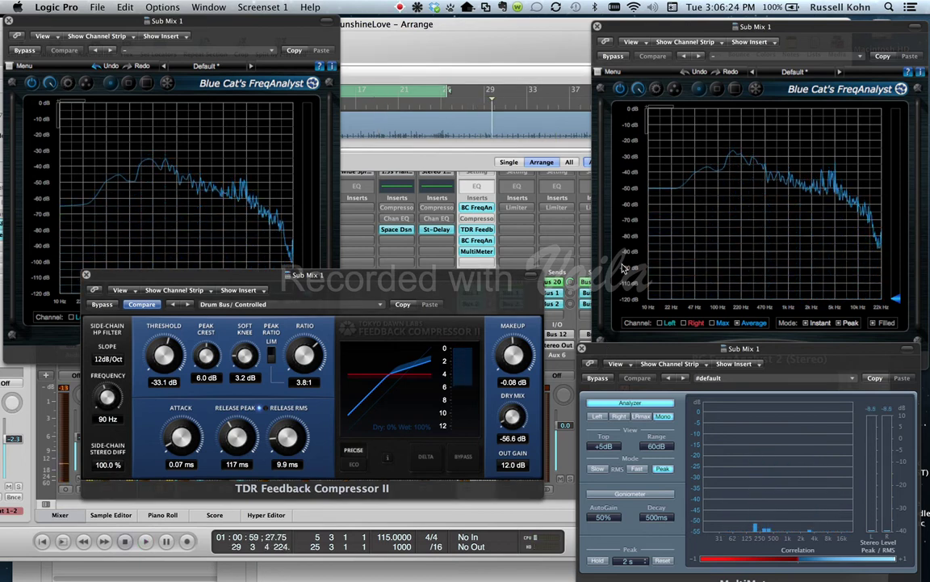